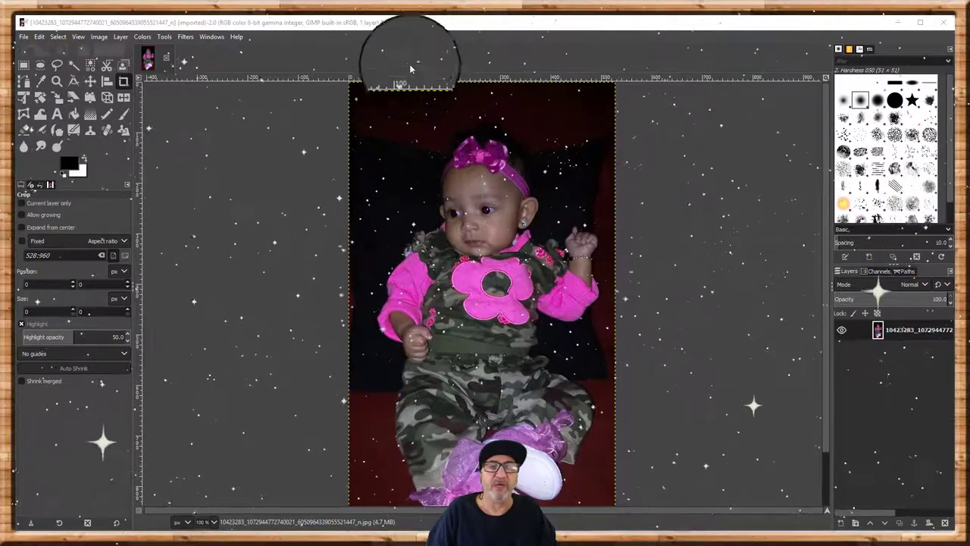
Step: Focus the GIMP window and switch the active tool to Measure, passing through Move
click(374, 25)
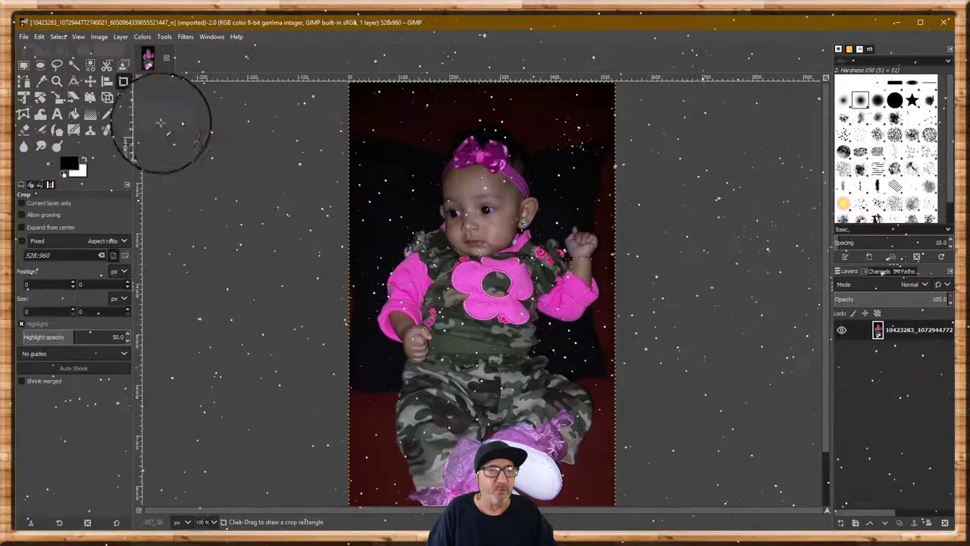
click(90, 81)
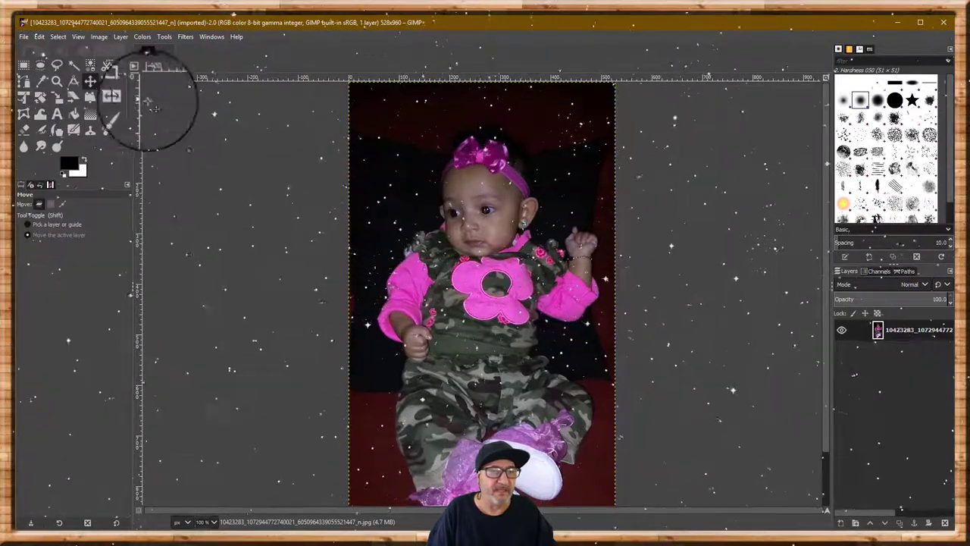
click(73, 82)
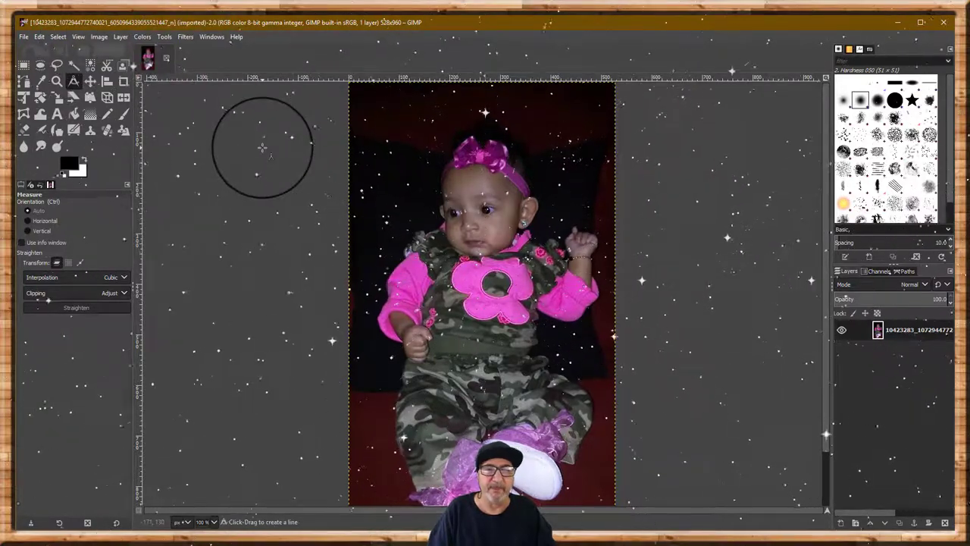
Step: Open Edit > Preferences, go to Interface, and choose Español [es] as the language
click(39, 38)
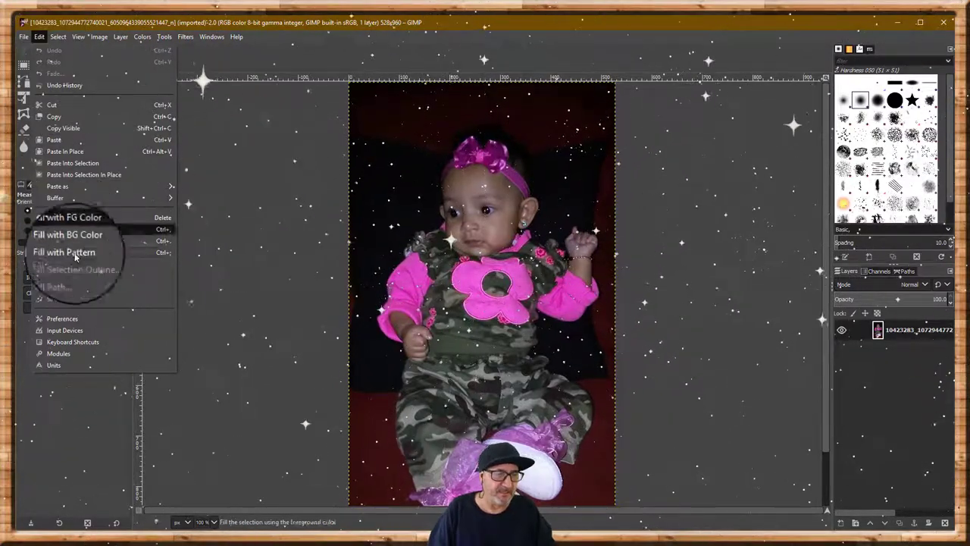
click(57, 322)
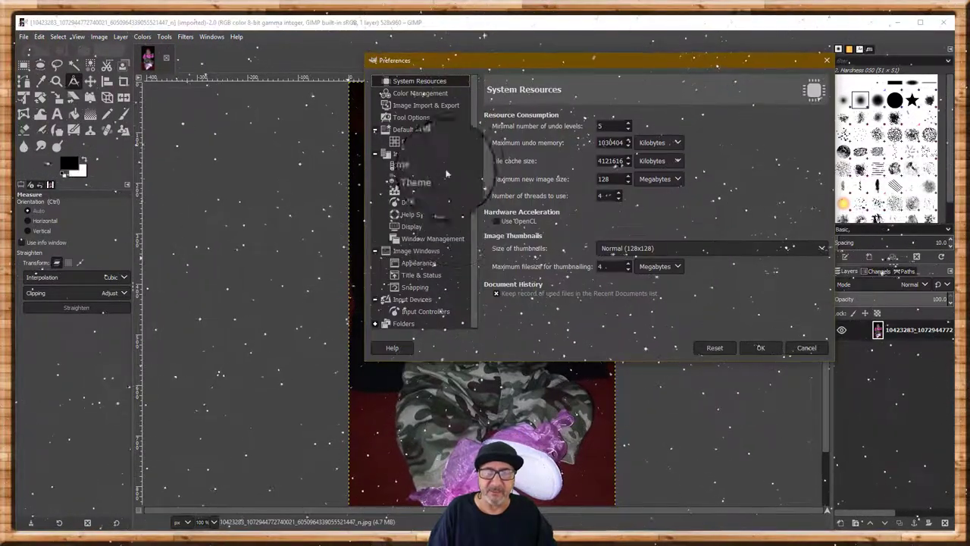
drag(637, 64, 466, 99)
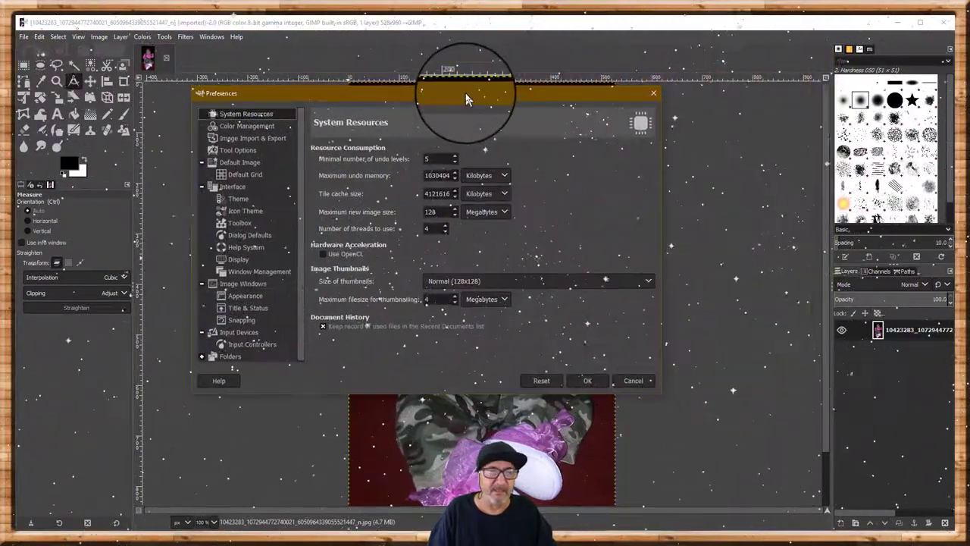
click(231, 189)
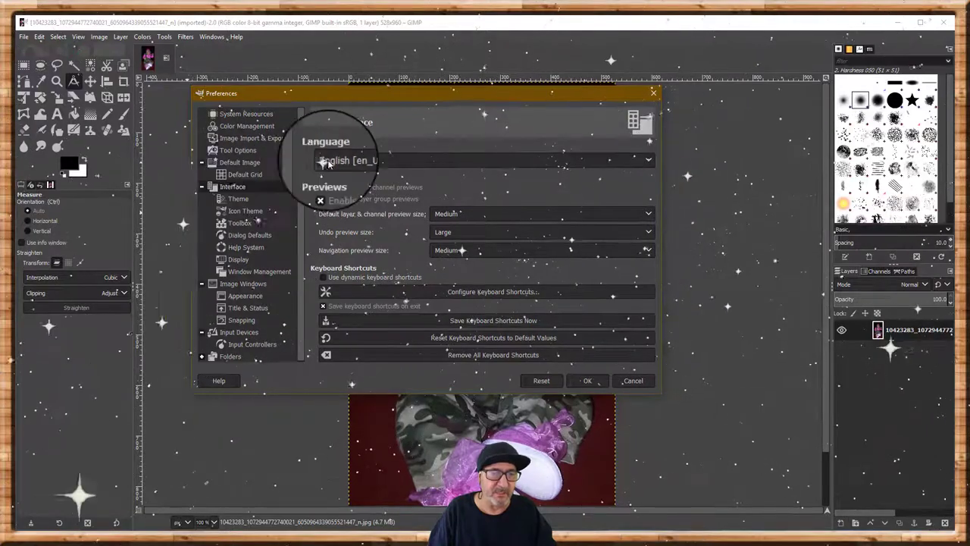
click(645, 160)
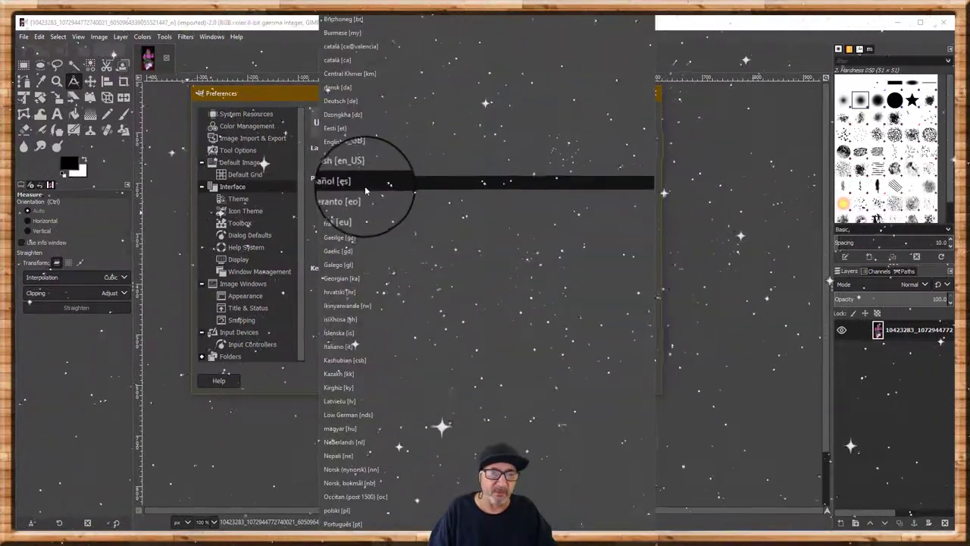
click(372, 184)
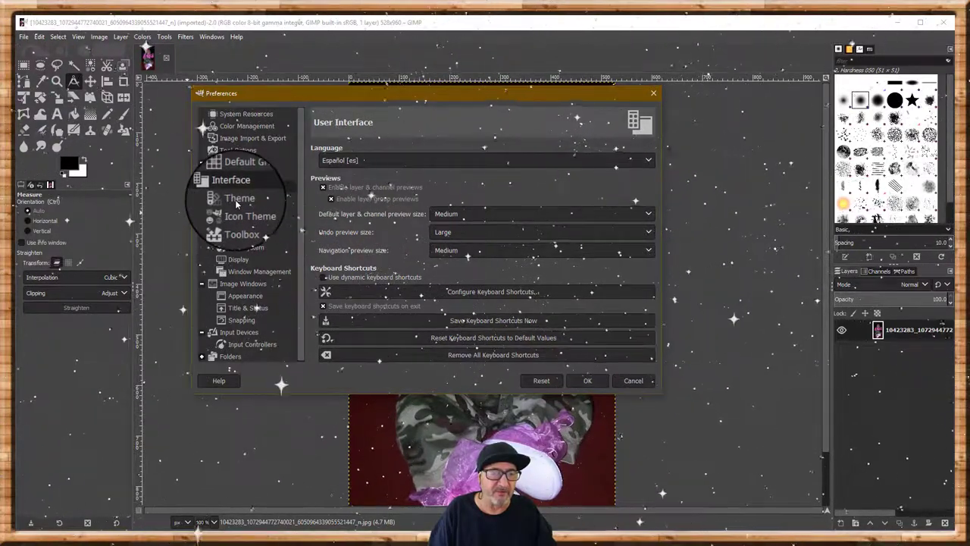
Step: Preview the Gray, Light and System themes, settle on Dark, then show Icon Theme settings
click(236, 201)
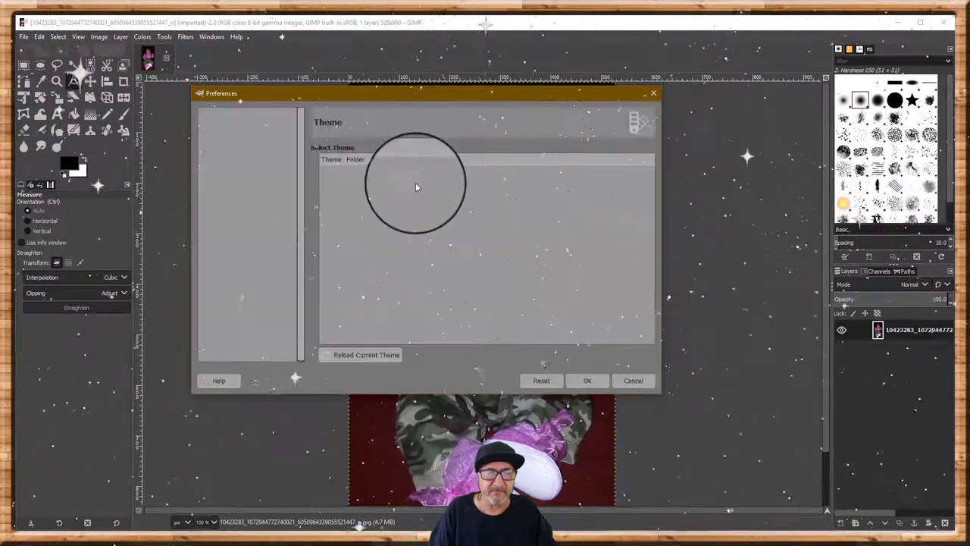
click(415, 184)
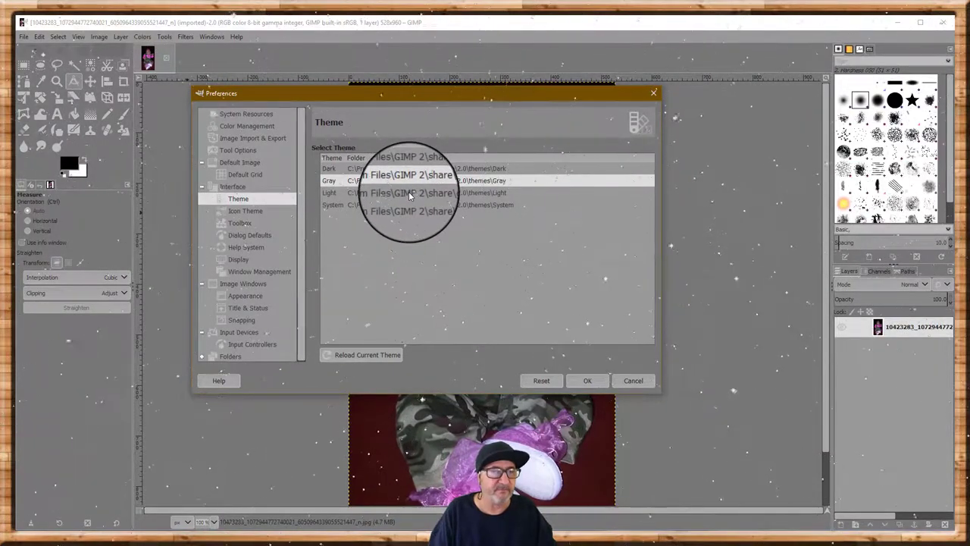
click(409, 194)
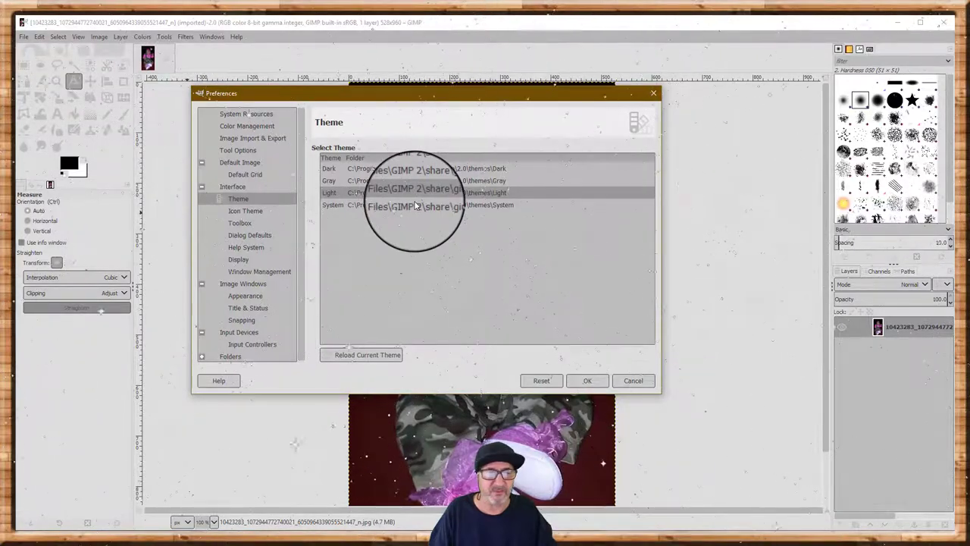
click(415, 204)
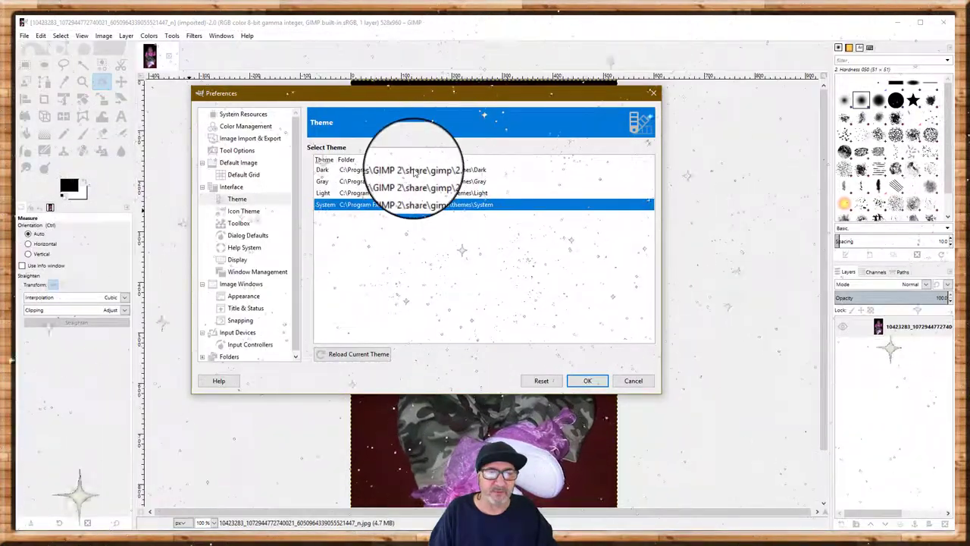
click(413, 168)
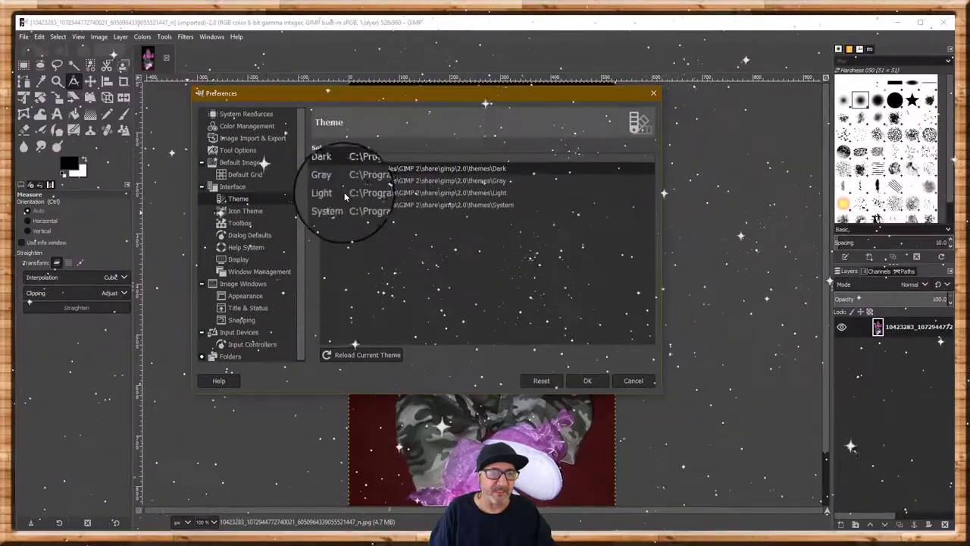
click(239, 215)
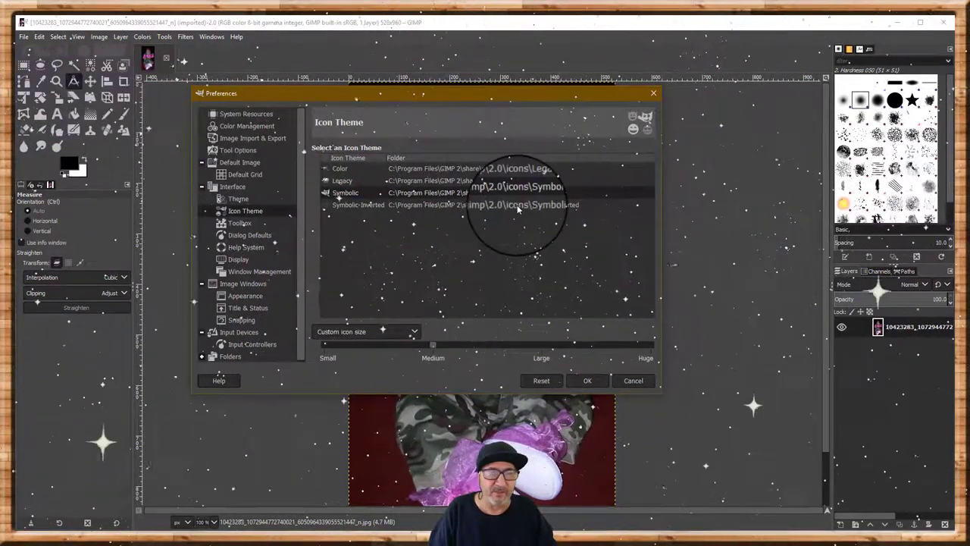
Step: Try the Symbolic-Inverted and Color icon themes, then apply the Legacy icon theme
click(465, 205)
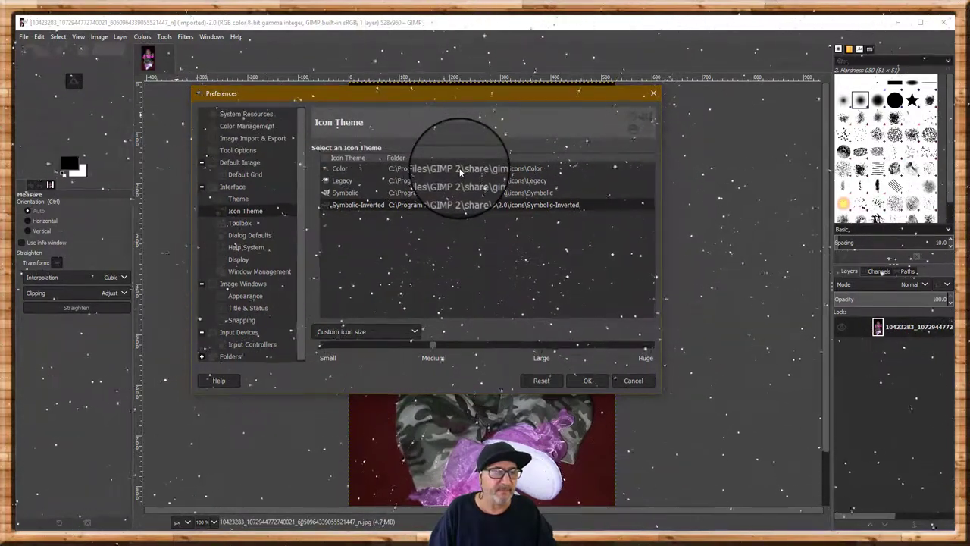
click(460, 170)
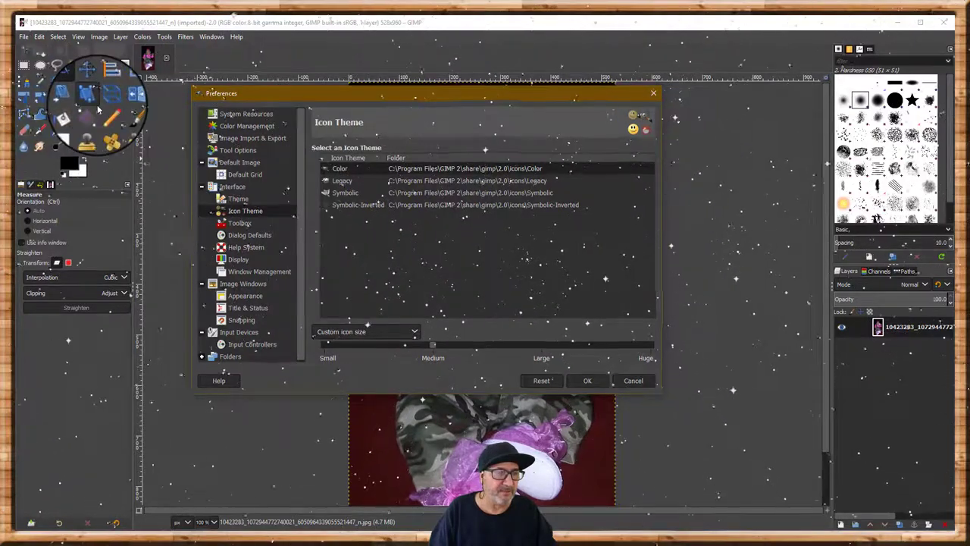
click(431, 182)
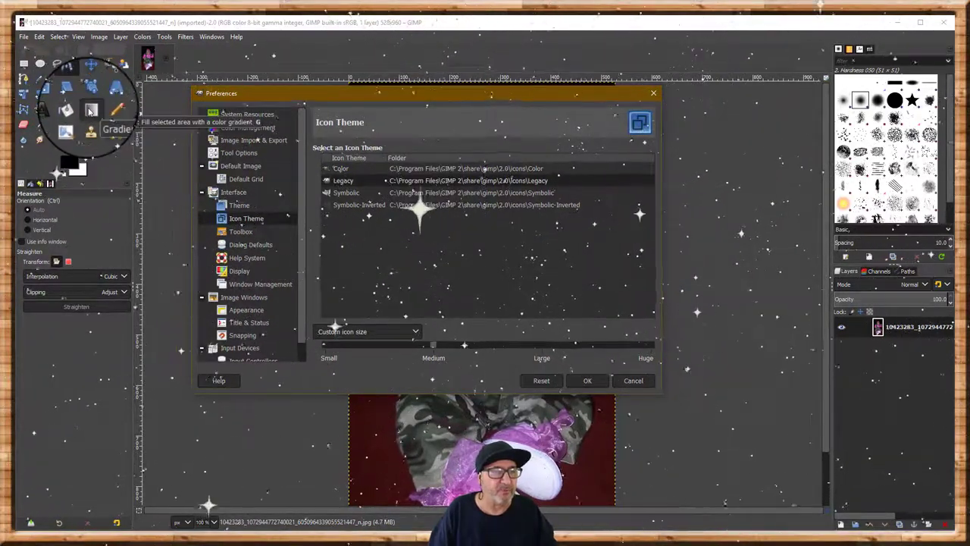
Step: Use a custom icon size, trying Huge before settling on Large
click(414, 334)
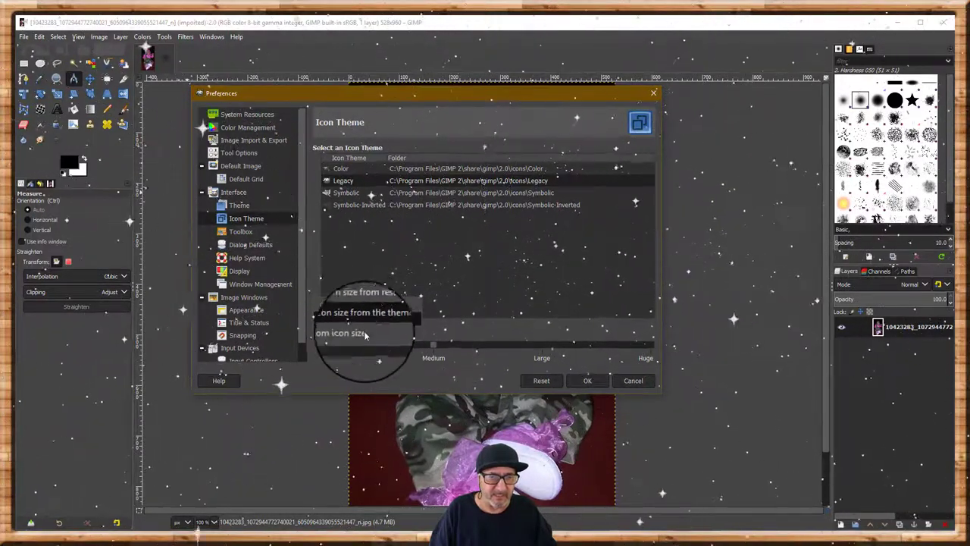
click(364, 333)
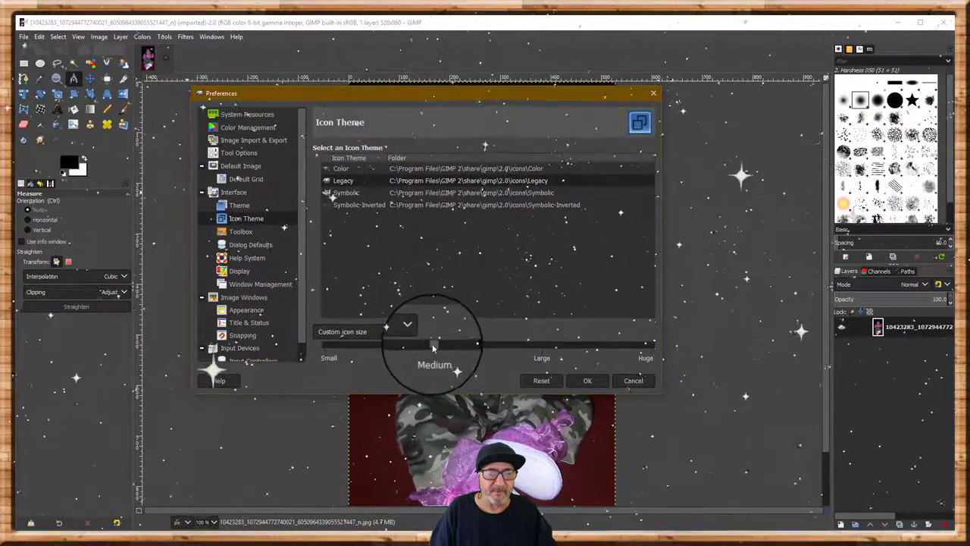
click(544, 345)
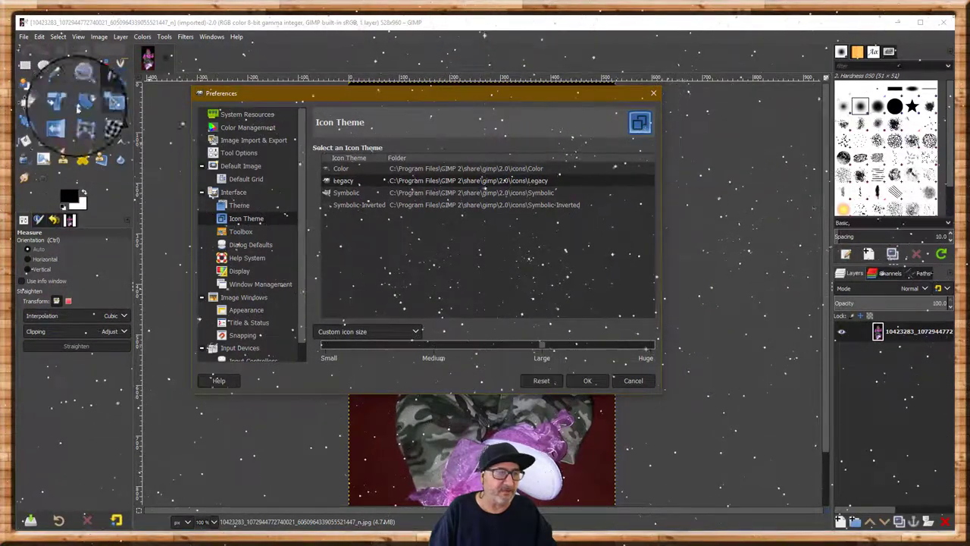
click(651, 346)
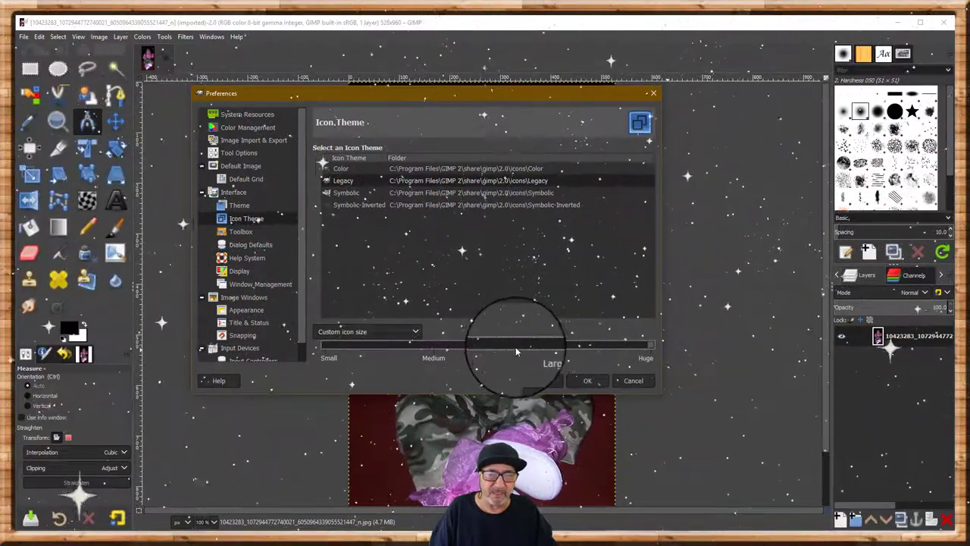
scroll(538, 348, down, 3)
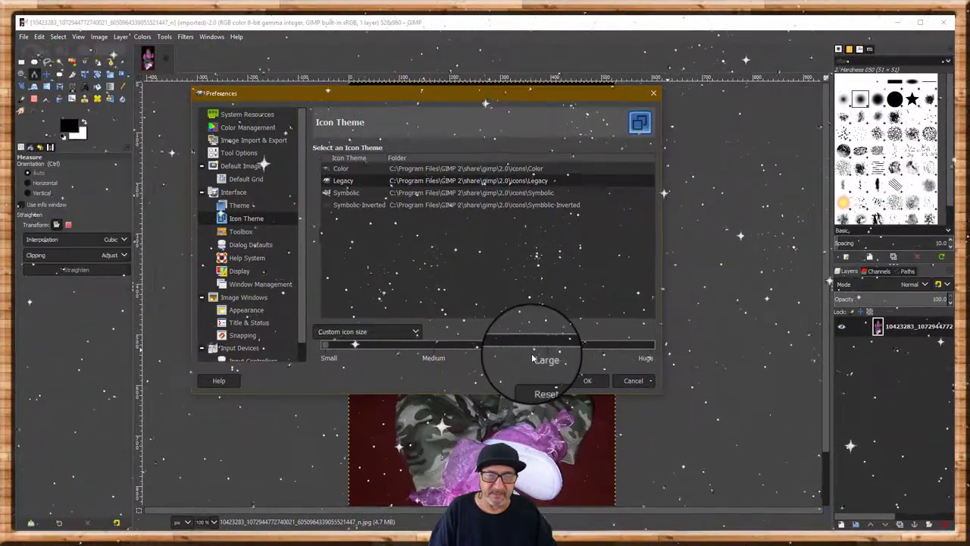
scroll(540, 345, up, 1)
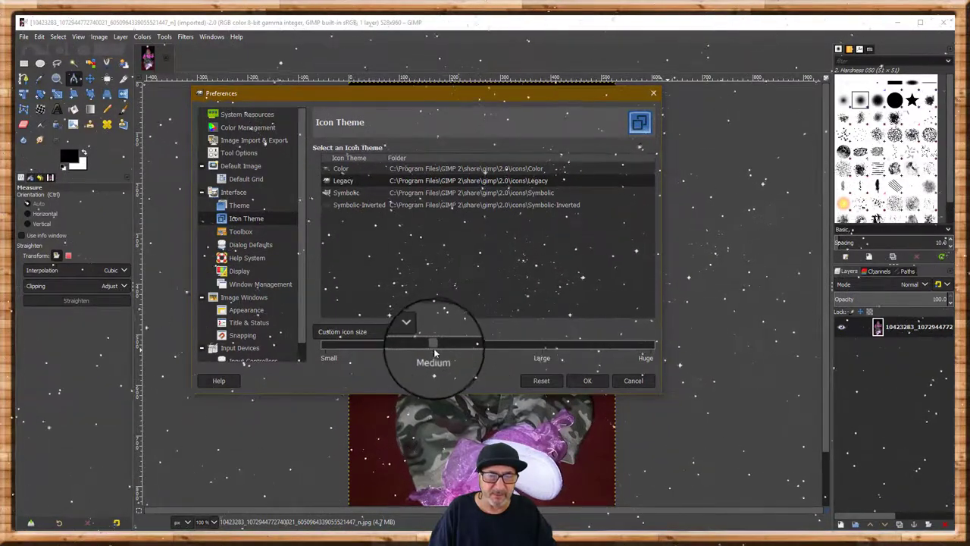
click(539, 344)
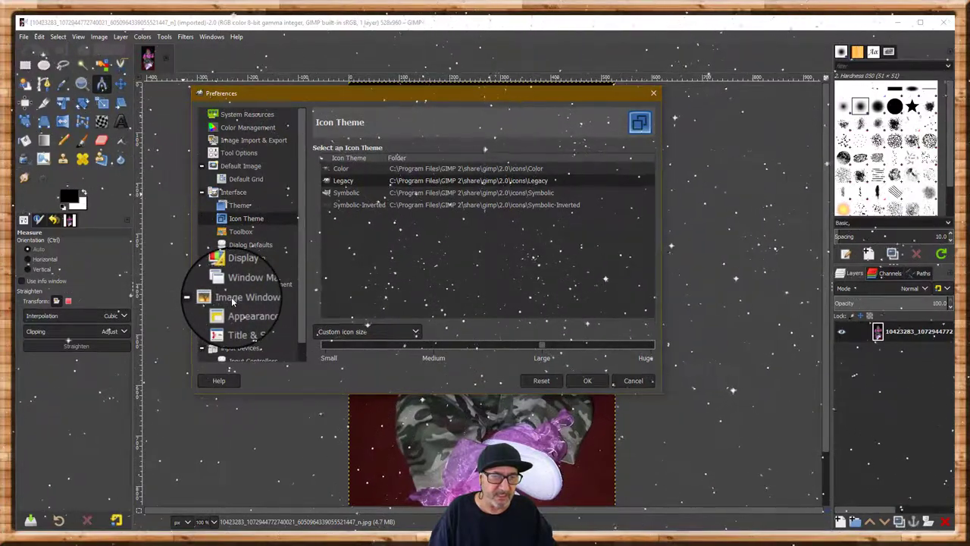
Step: On the Image Windows page, set Pointer mode to Tool icon
click(232, 300)
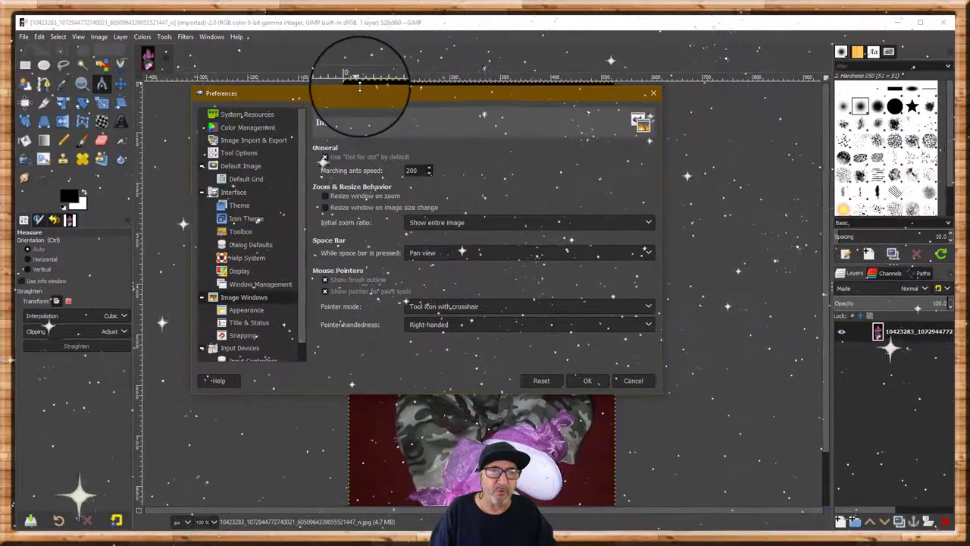
drag(359, 87, 425, 91)
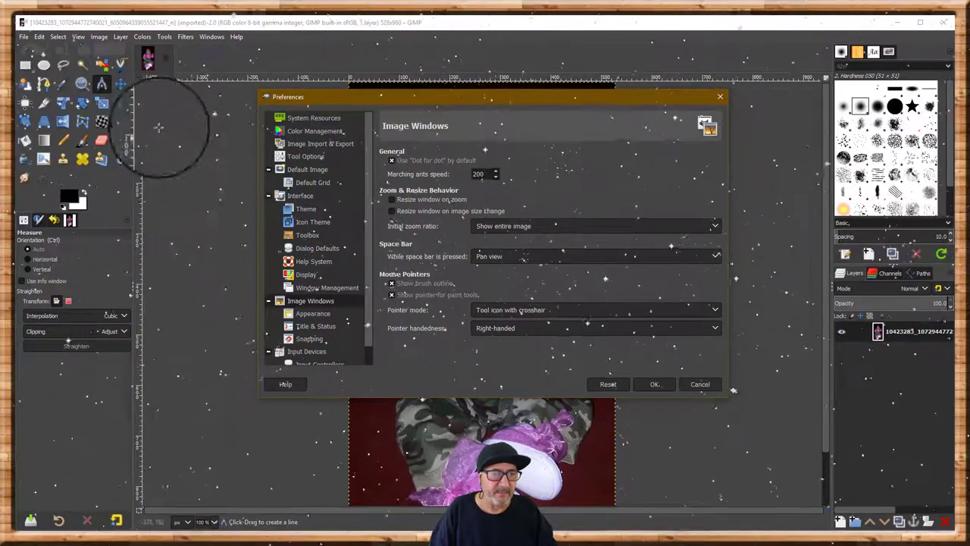
click(120, 86)
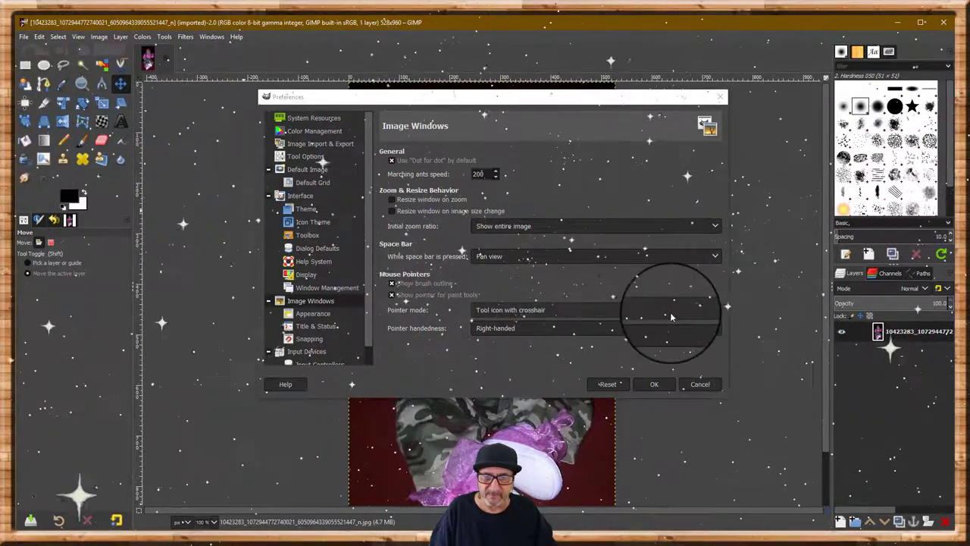
click(716, 310)
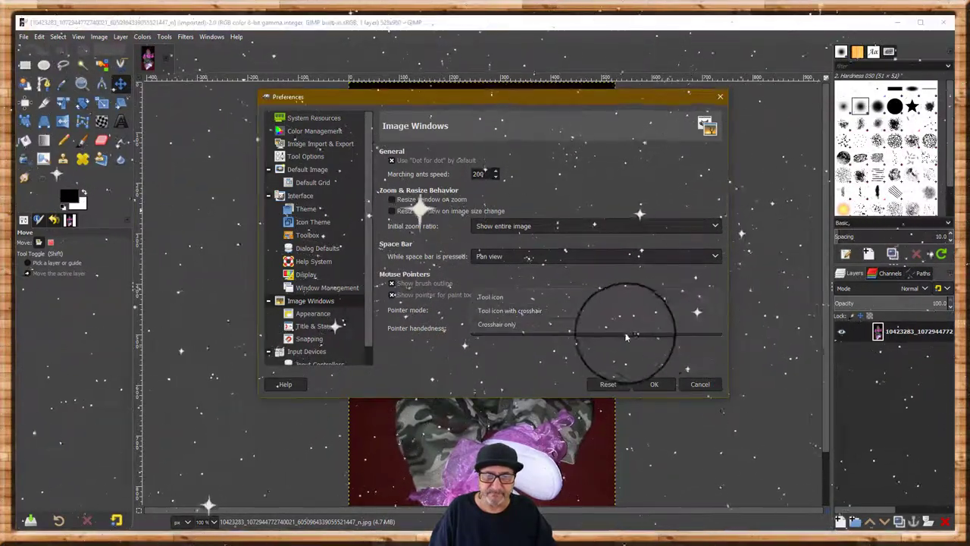
click(503, 311)
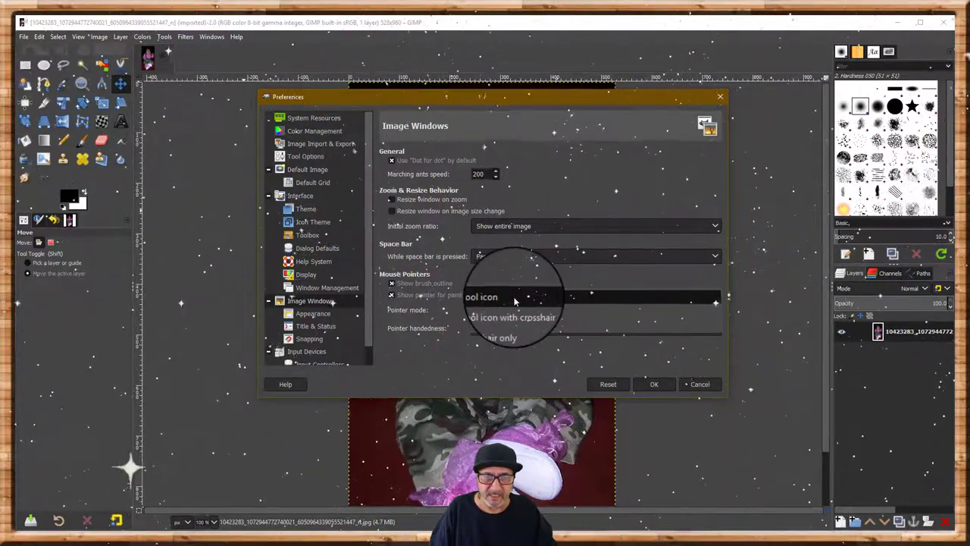
click(515, 296)
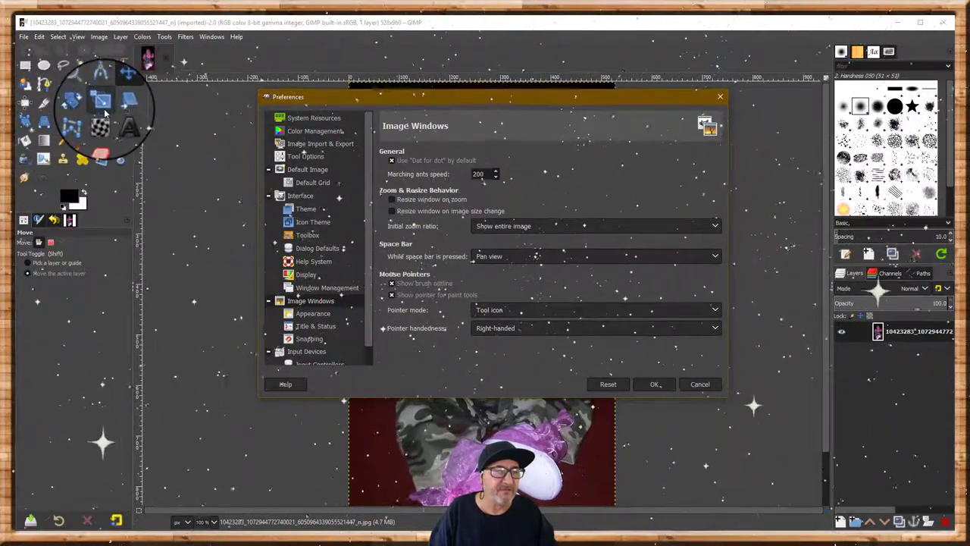
Step: Test Left-handed pointer handedness, then set it back to Right-handed
click(82, 84)
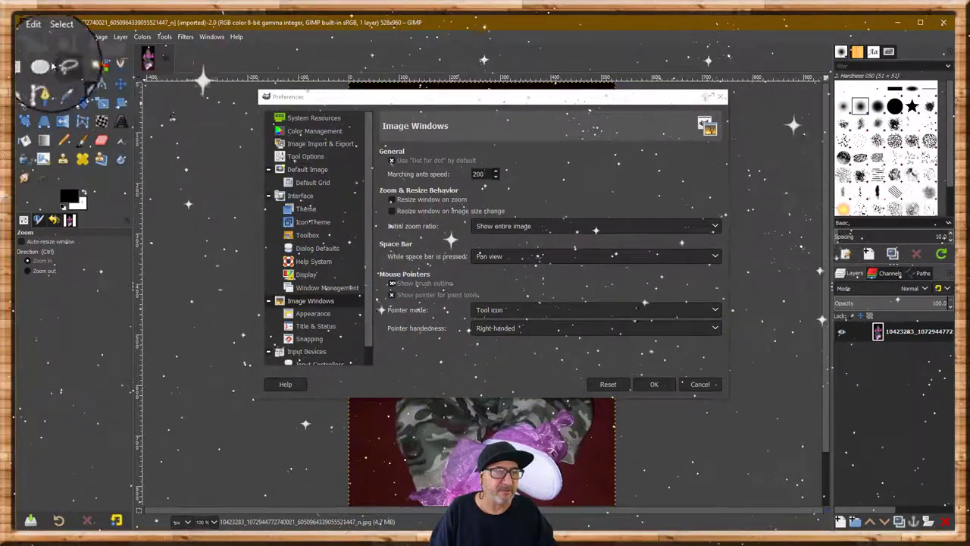
click(61, 65)
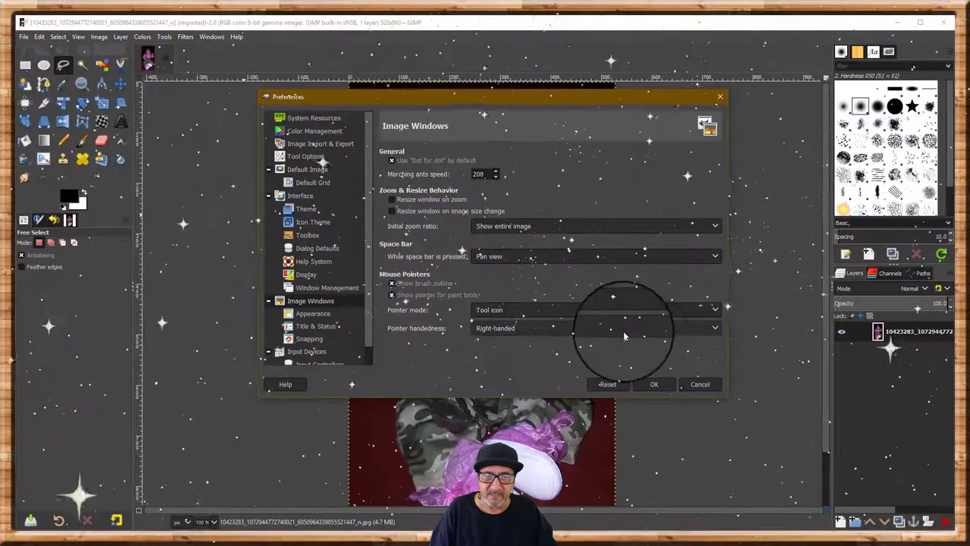
click(563, 330)
click(562, 330)
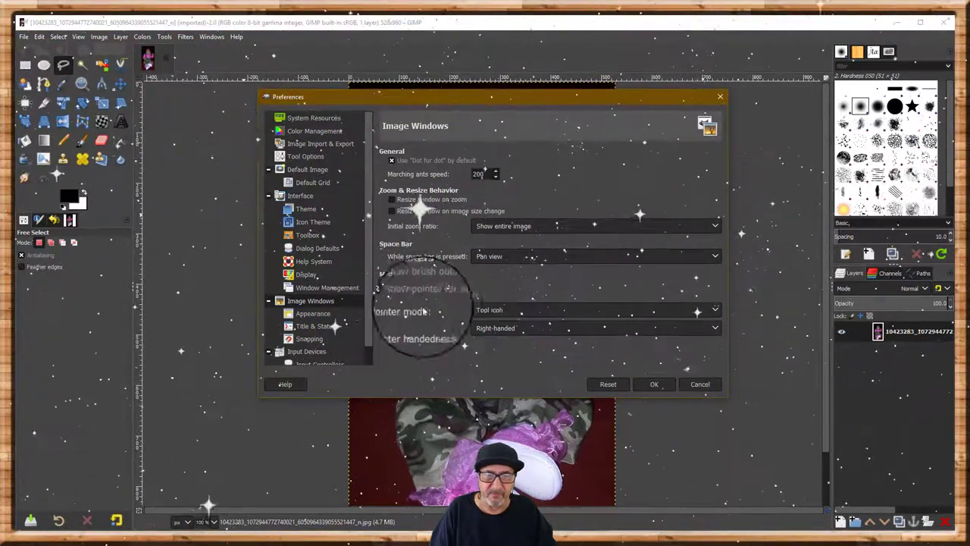
click(713, 330)
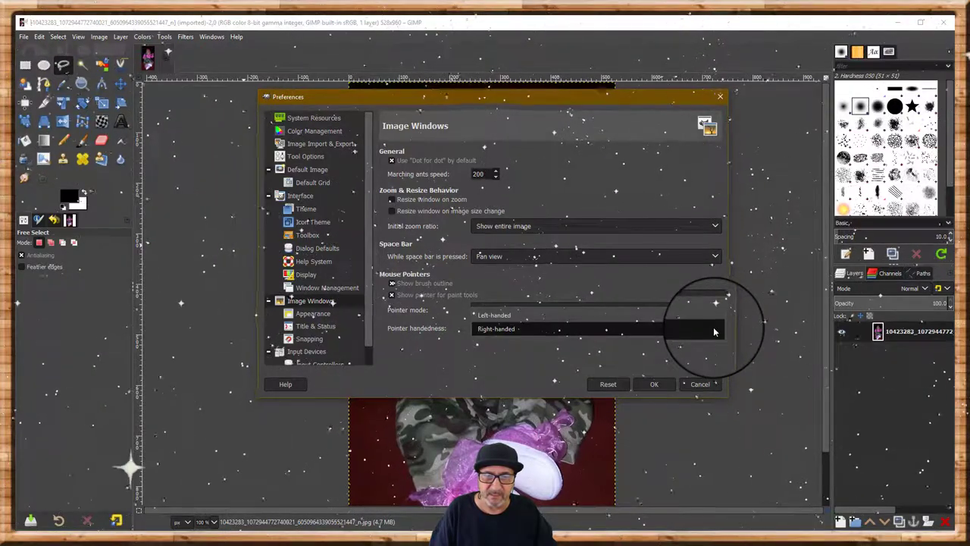
click(500, 328)
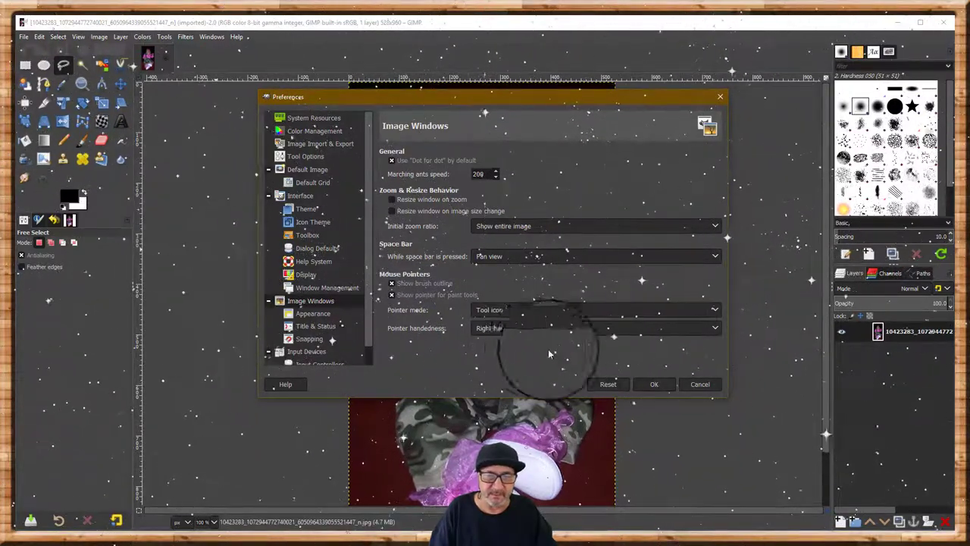
click(500, 329)
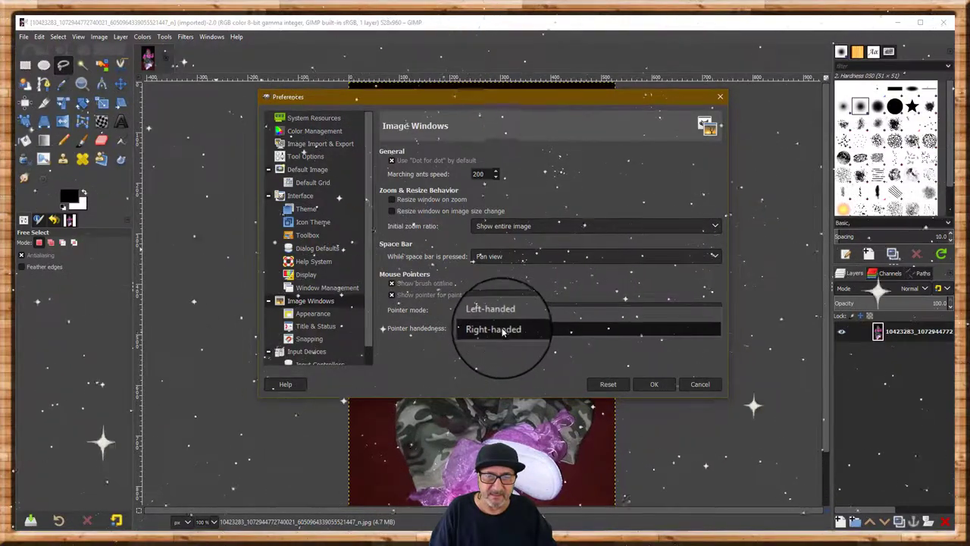
click(490, 308)
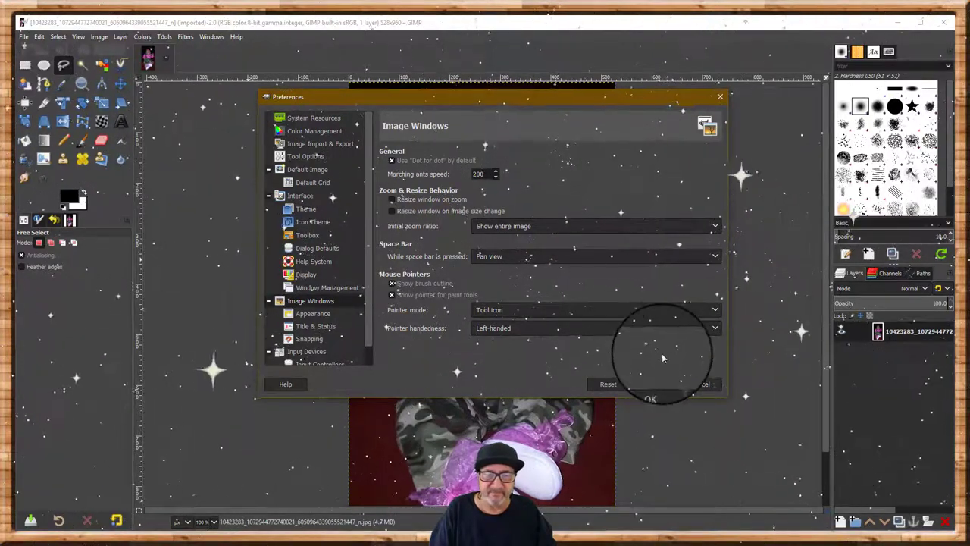
click(709, 332)
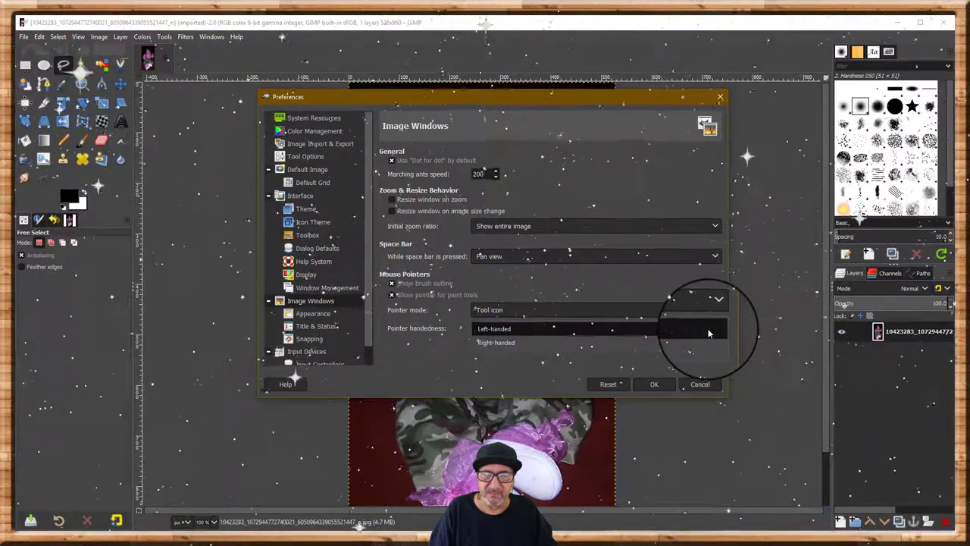
click(640, 343)
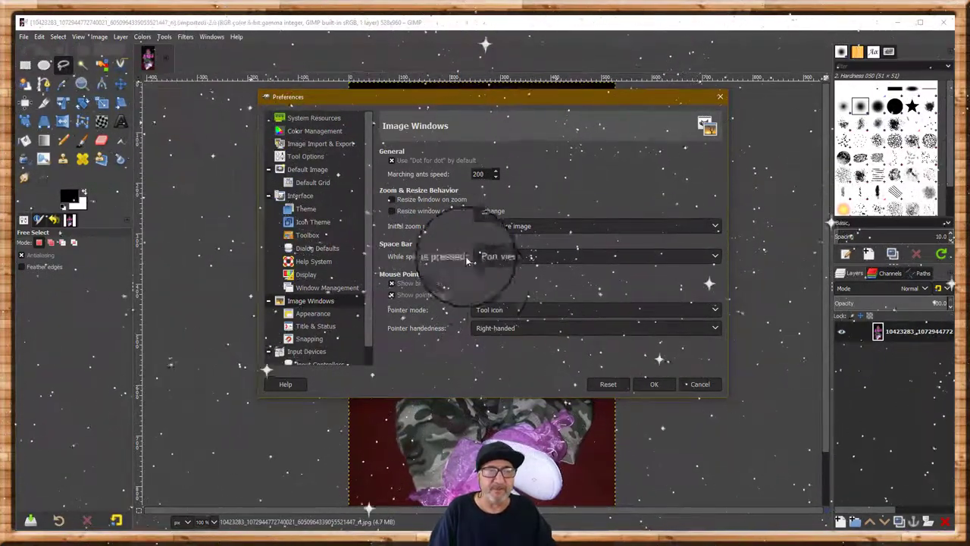
Step: Confirm the Preferences with OK and quit GIMP
click(657, 386)
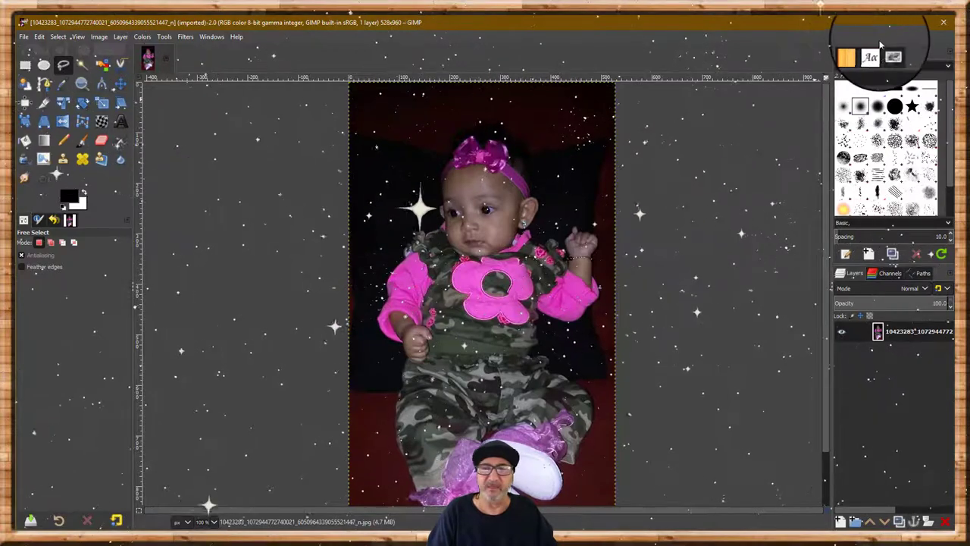
click(950, 24)
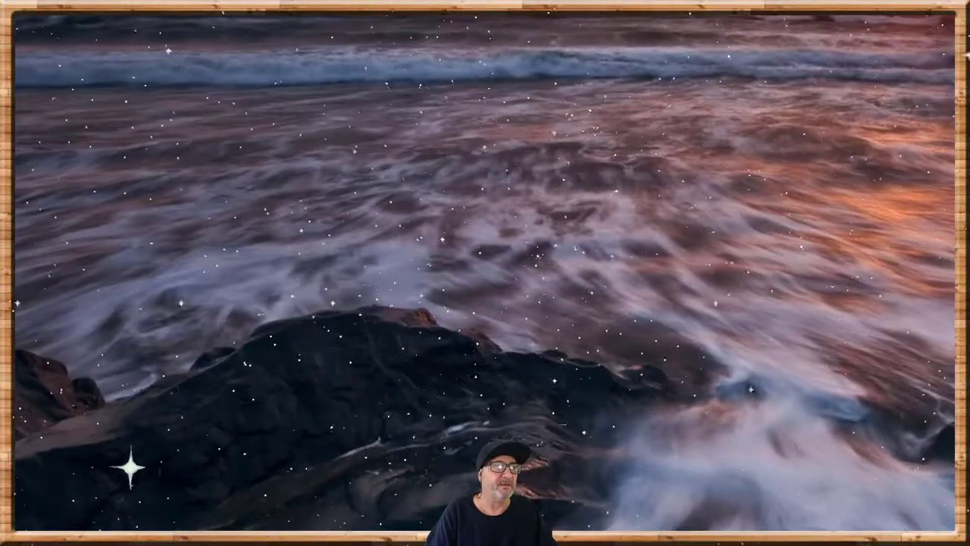